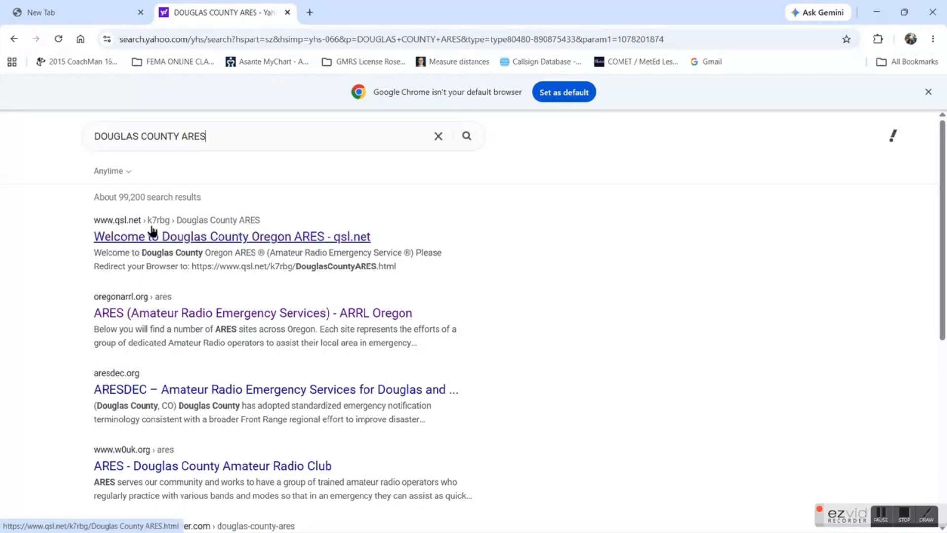
Open the Douglas County Oregon ARES website from the search results and go to its "SMS-text-message via Winlink" page
{"action": "left_click", "coordinate": [259, 239]}
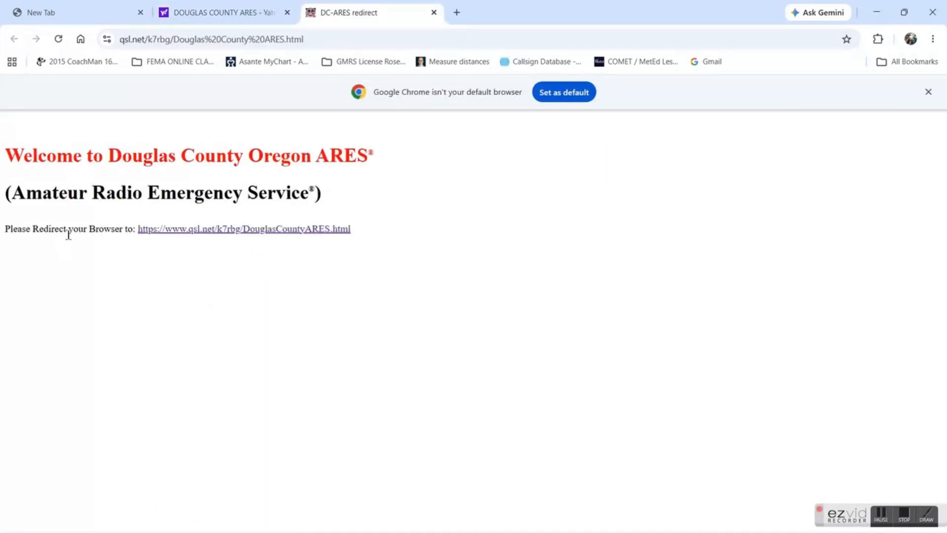
{"action": "left_click", "coordinate": [214, 229]}
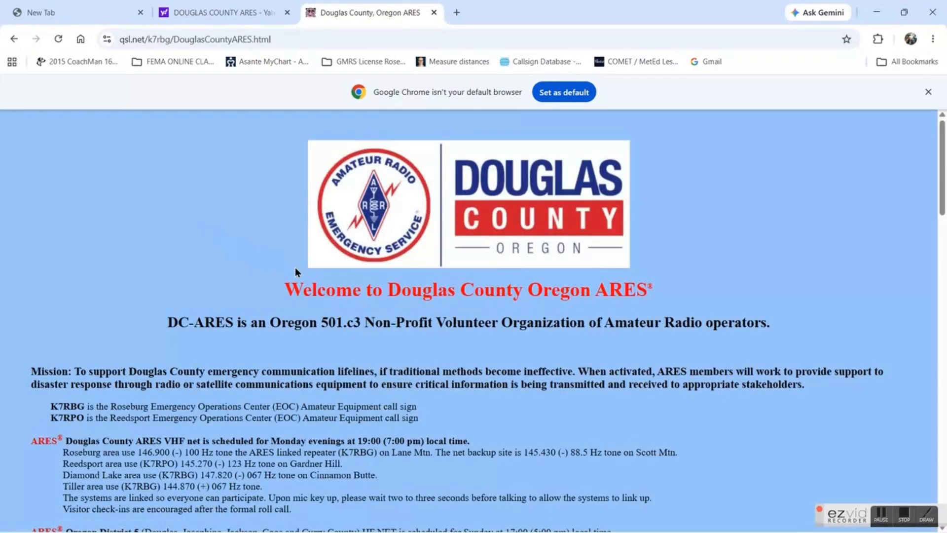
{"action": "scroll", "coordinate": [392, 301], "scroll_direction": "down", "scroll_amount": 7}
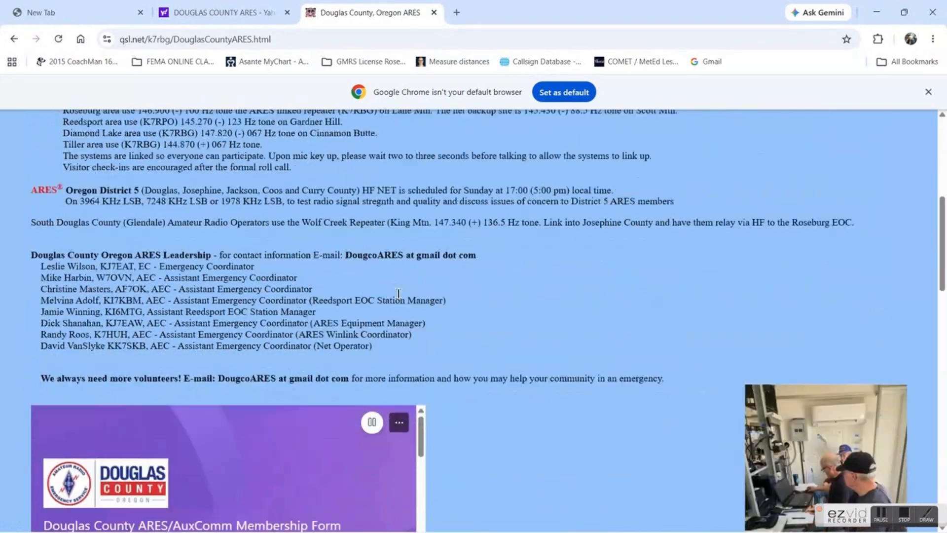
{"action": "scroll", "coordinate": [398, 293], "scroll_direction": "down", "scroll_amount": 12}
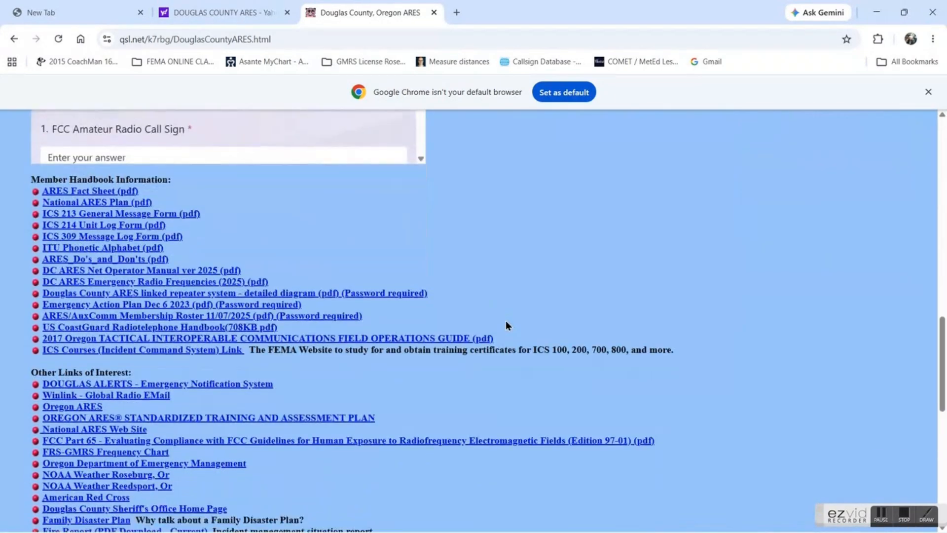
{"action": "scroll", "coordinate": [506, 325], "scroll_direction": "down", "scroll_amount": 8}
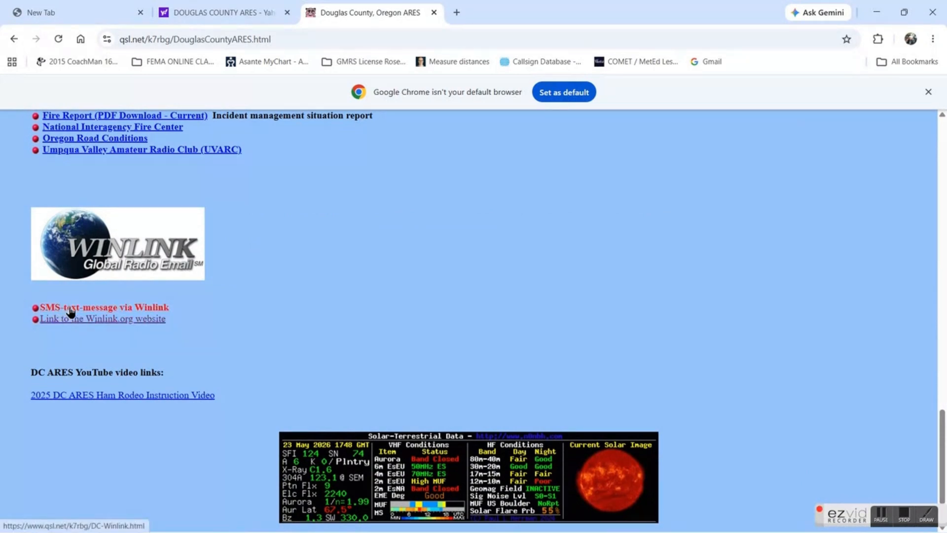
{"action": "left_click", "coordinate": [153, 308]}
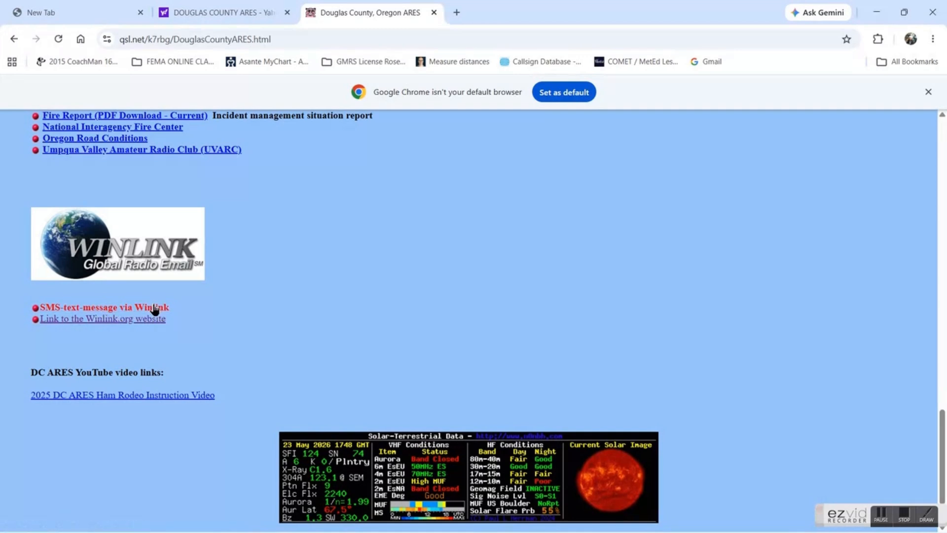
{"action": "left_click", "coordinate": [153, 307]}
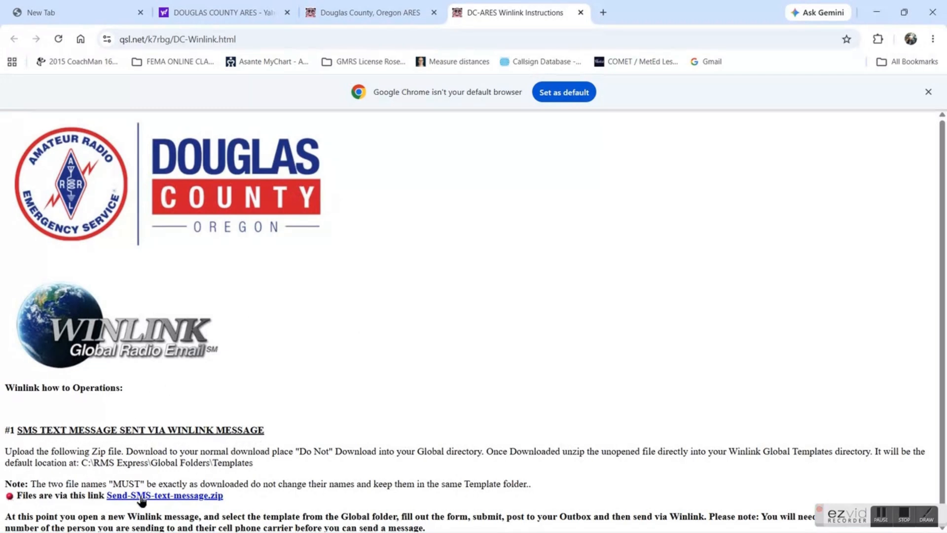
Download Send-SMS-text-message.zip and copy the Send-SMS-message and Send-SMS-text-message files from inside it
{"action": "left_click", "coordinate": [179, 495]}
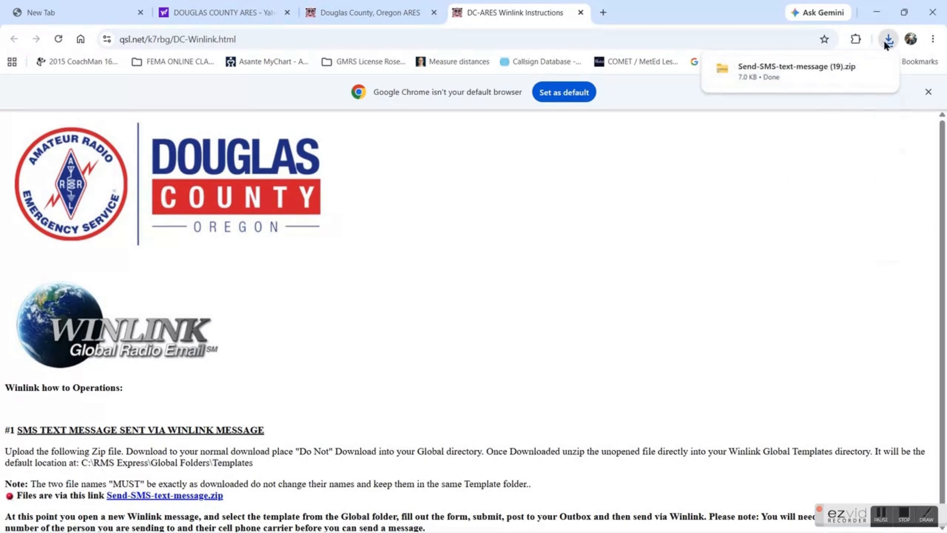
{"action": "left_click", "coordinate": [752, 67]}
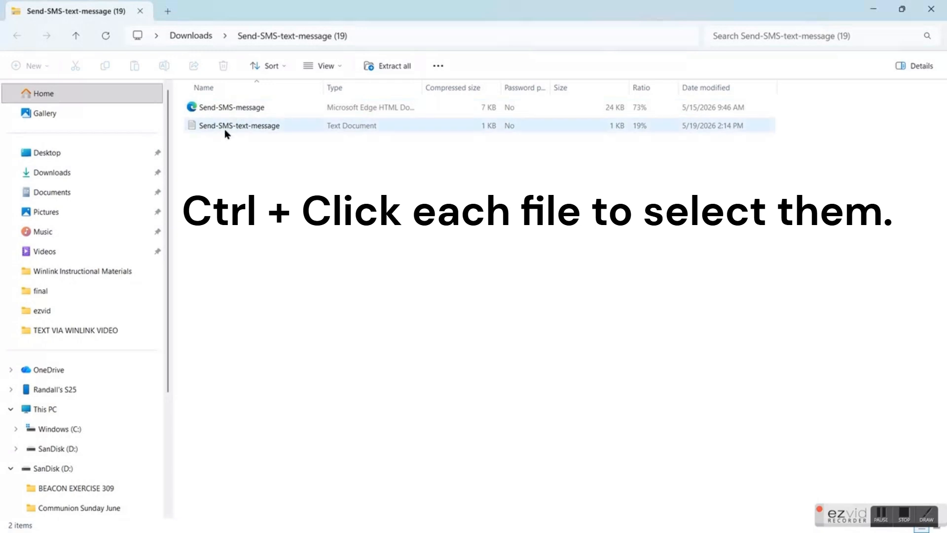
{"action": "left_click", "coordinate": [229, 111], "text": "ctrl"}
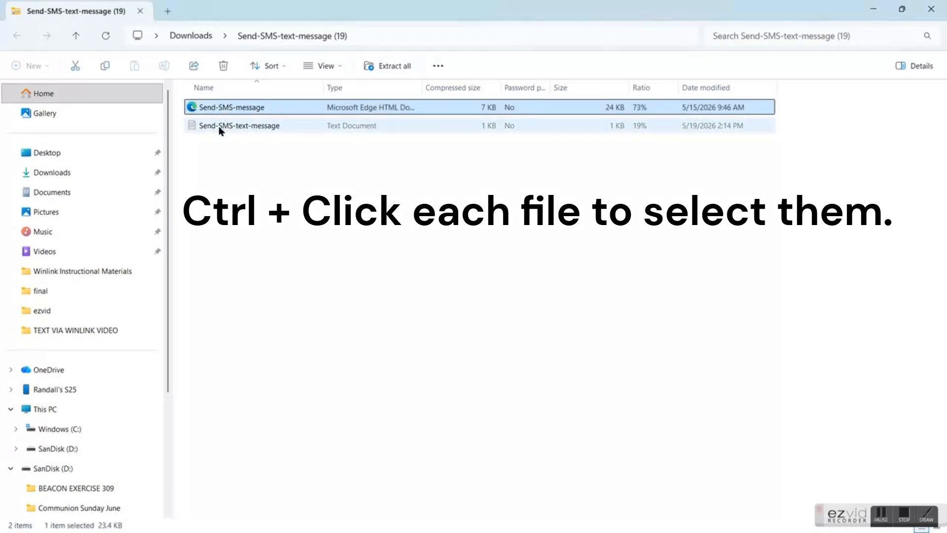
{"action": "left_click", "coordinate": [218, 127], "text": "ctrl"}
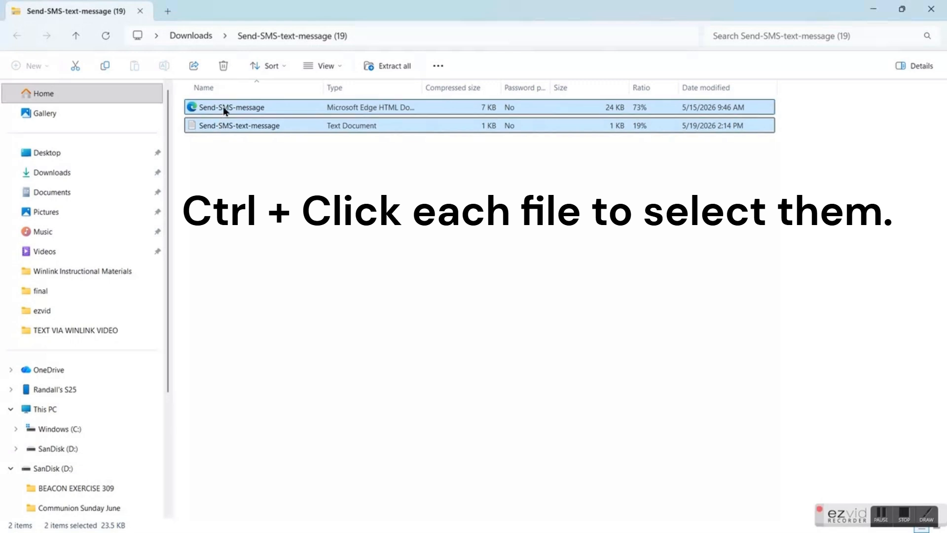
{"action": "right_click", "coordinate": [224, 107]}
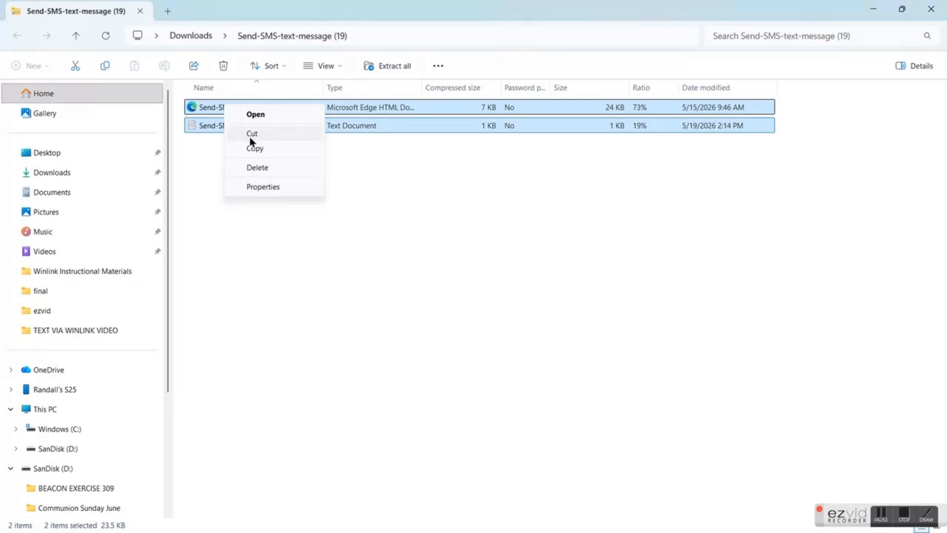
{"action": "left_click", "coordinate": [256, 149]}
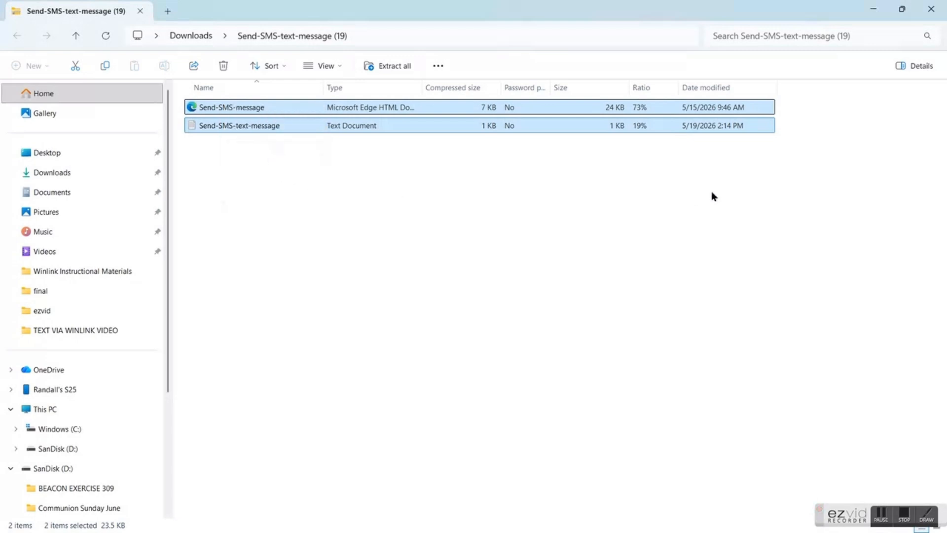
{"action": "left_click", "coordinate": [931, 9]}
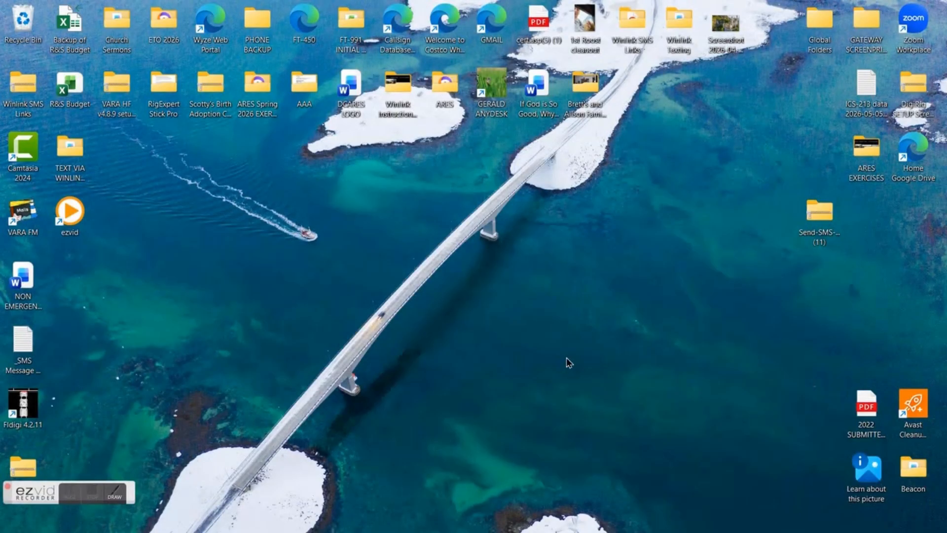
Paste the two copied files into C:\RMS Express\Global Folders\Templates using File Explorer
{"action": "mouse_move", "coordinate": [519, 527]}
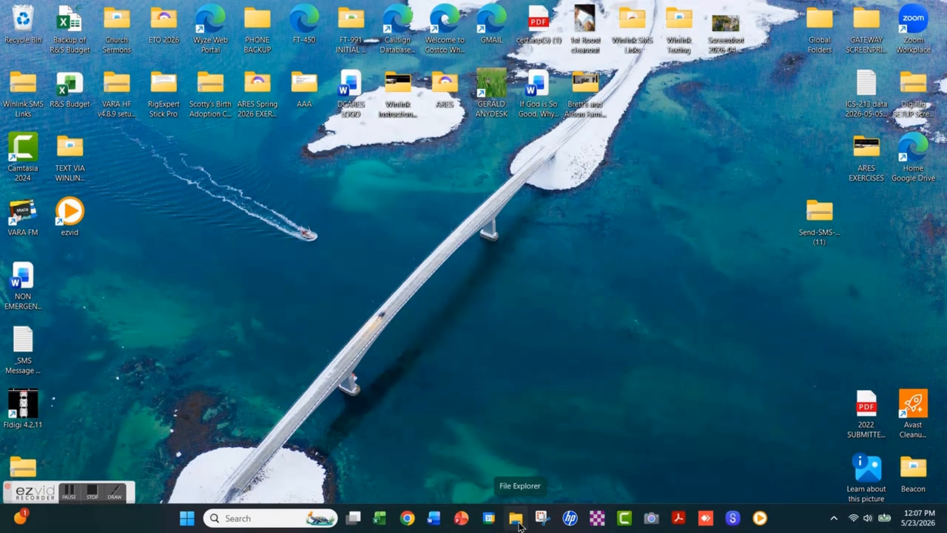
{"action": "left_click", "coordinate": [516, 518]}
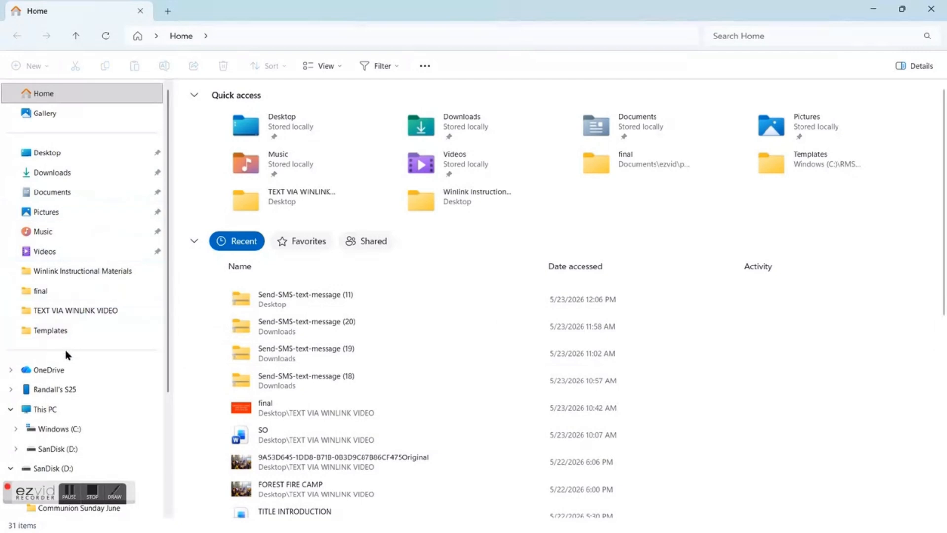
{"action": "left_click", "coordinate": [59, 429]}
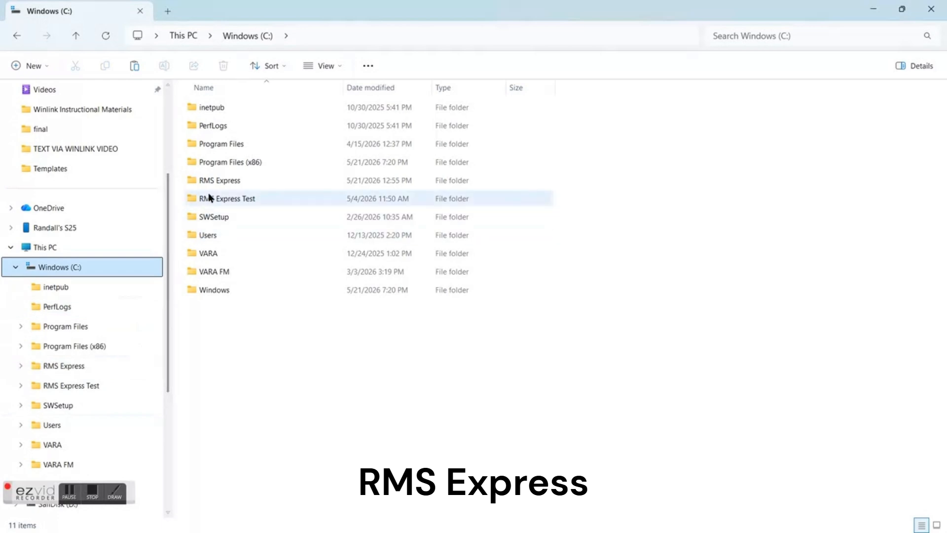
{"action": "mouse_move", "coordinate": [239, 186]}
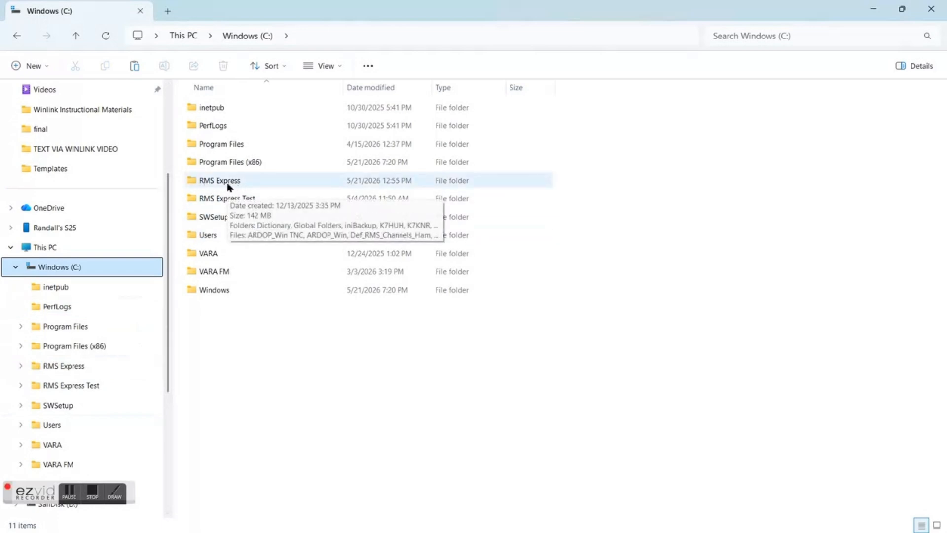
{"action": "double_click", "coordinate": [223, 180]}
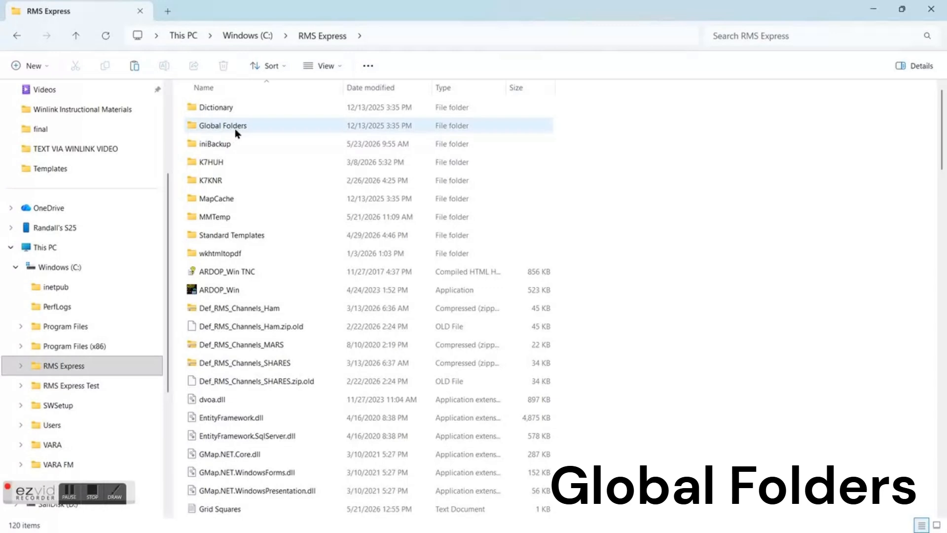
{"action": "mouse_move", "coordinate": [239, 131]}
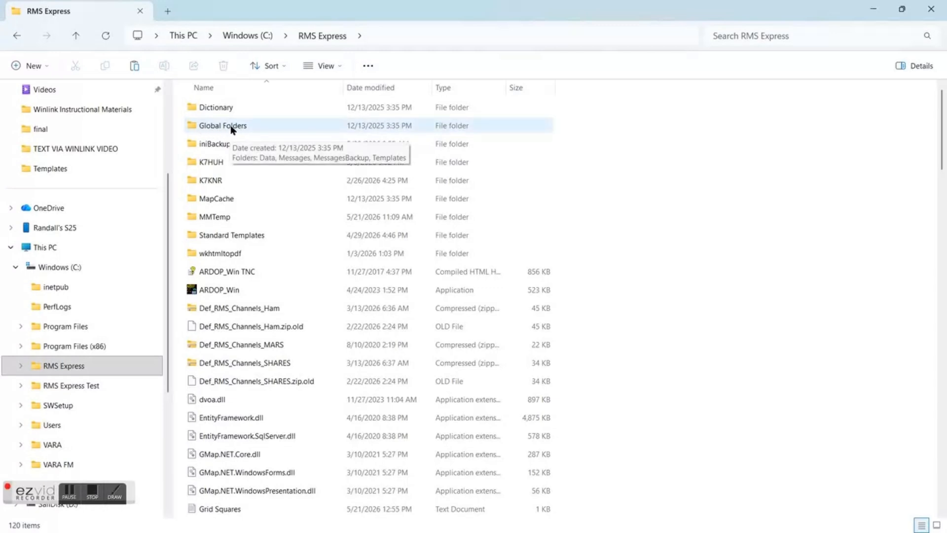
{"action": "double_click", "coordinate": [231, 127]}
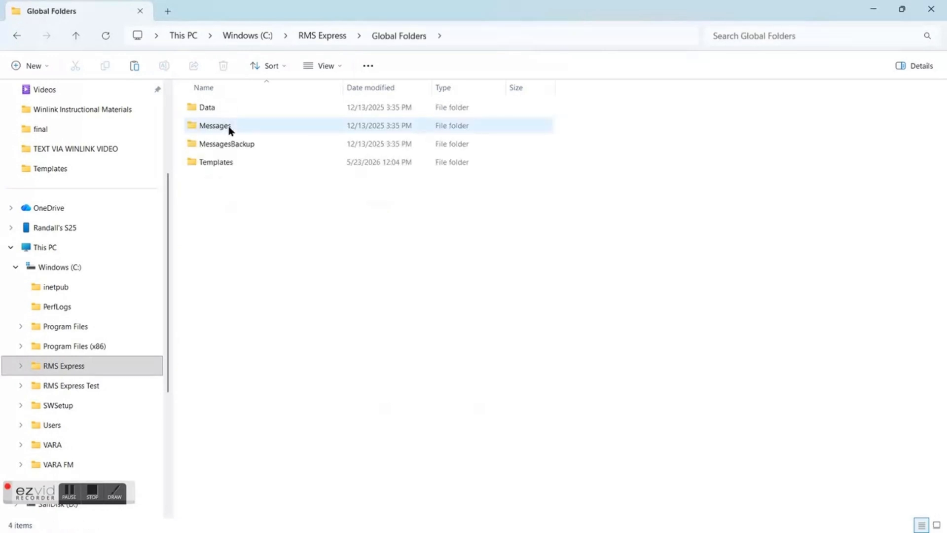
{"action": "double_click", "coordinate": [219, 164]}
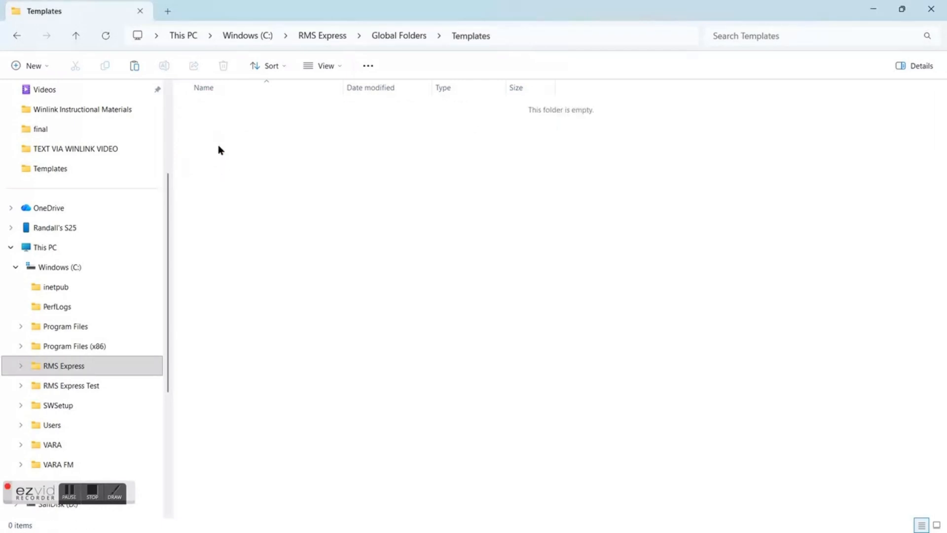
{"action": "right_click", "coordinate": [220, 150]}
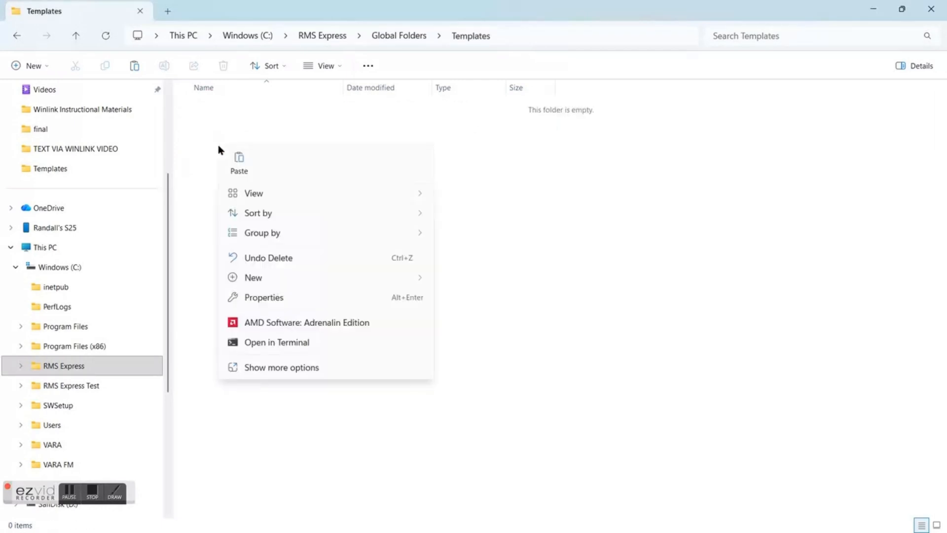
{"action": "left_click", "coordinate": [238, 162]}
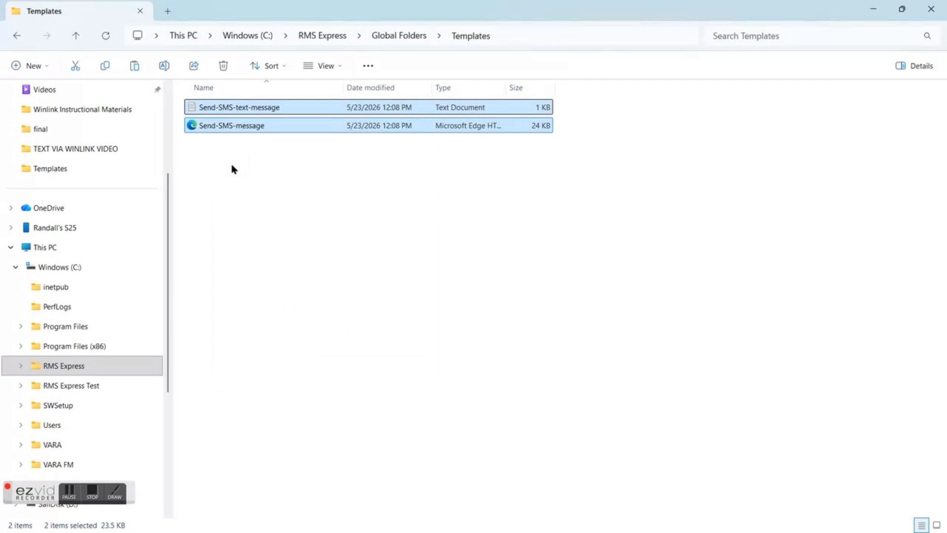
{"action": "left_click", "coordinate": [92, 492]}
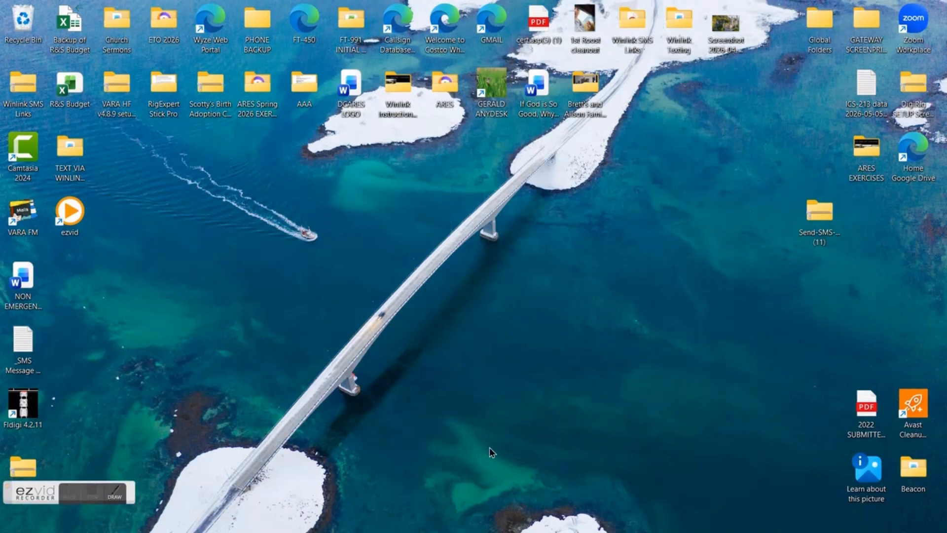
Switch to Winlink Express, maximize its window and start a new message
{"action": "mouse_move", "coordinate": [527, 532]}
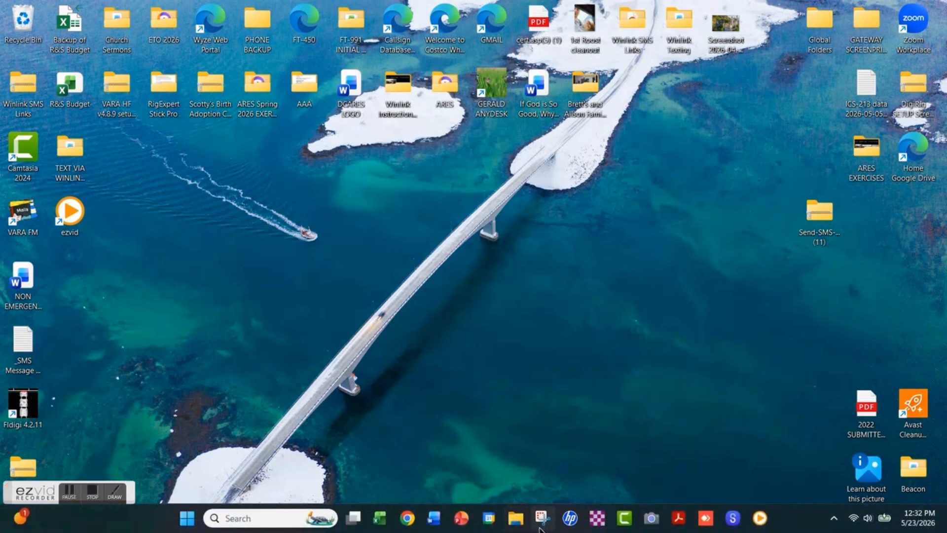
{"action": "left_click", "coordinate": [597, 518]}
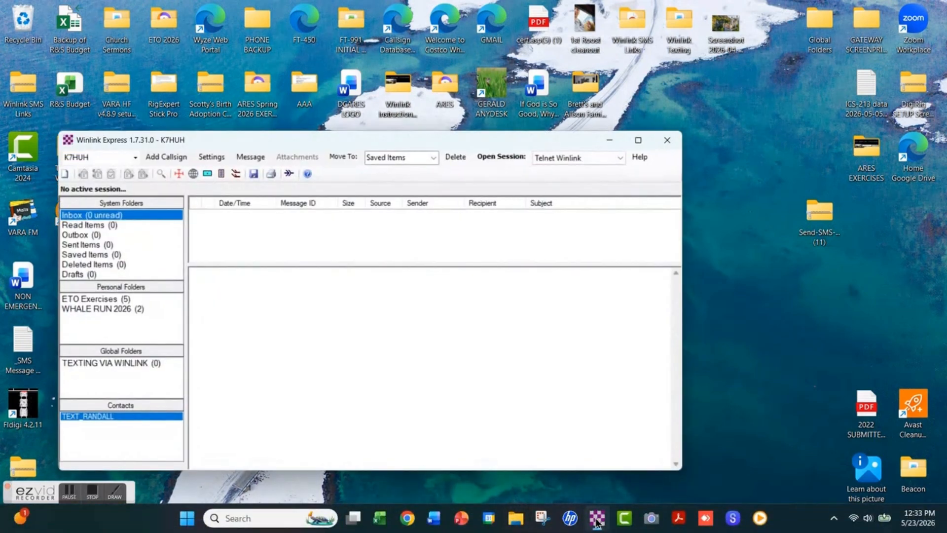
{"action": "left_click", "coordinate": [638, 141]}
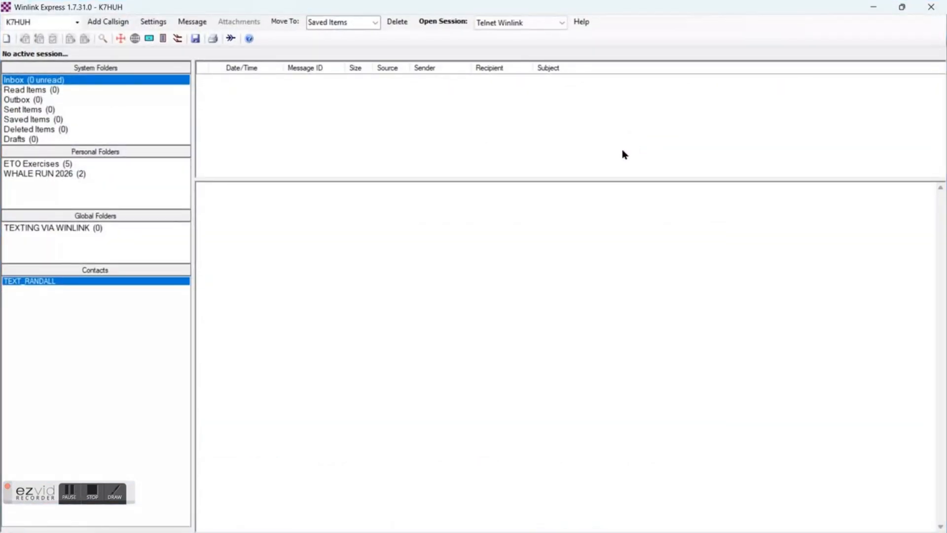
{"action": "left_click", "coordinate": [191, 23]}
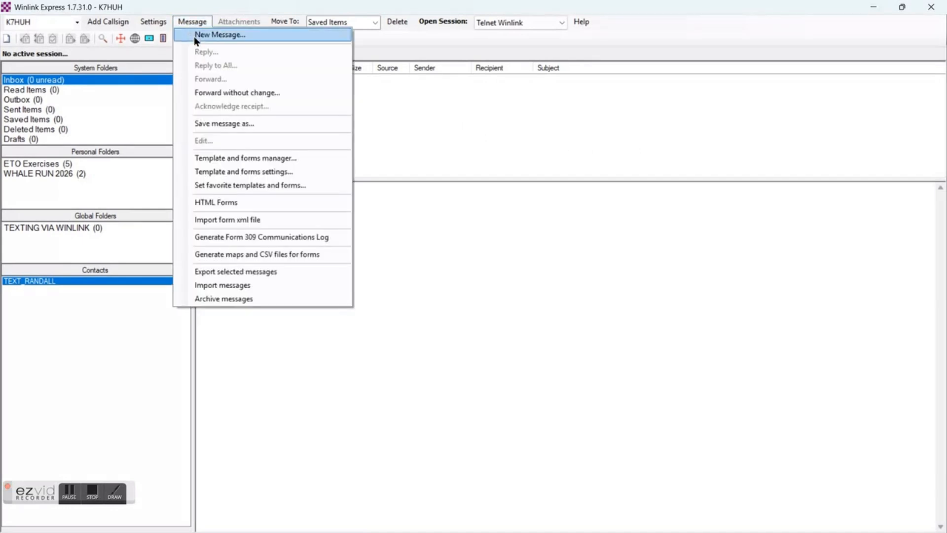
{"action": "left_click", "coordinate": [243, 34]}
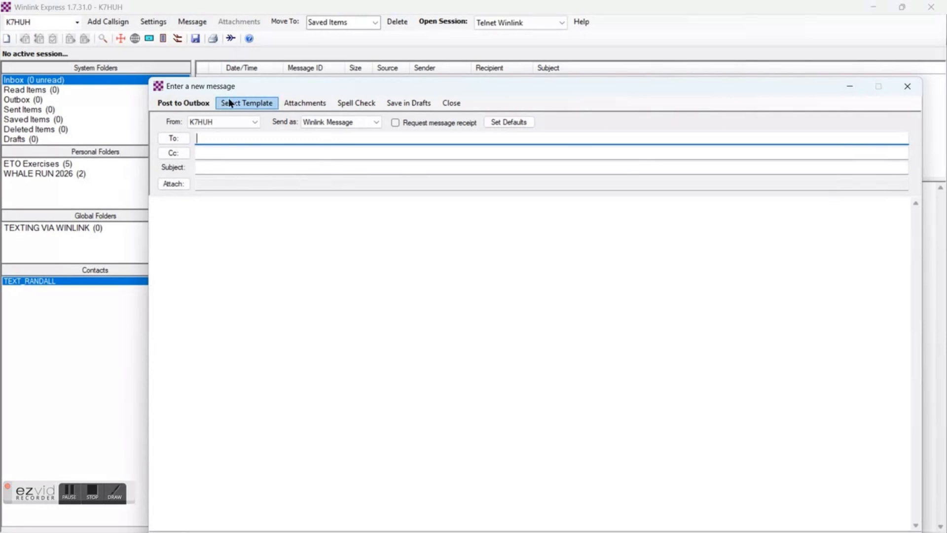
Open the Send-SMS-text-message.txt form from the Global Templates for the new message
{"action": "left_click", "coordinate": [239, 106]}
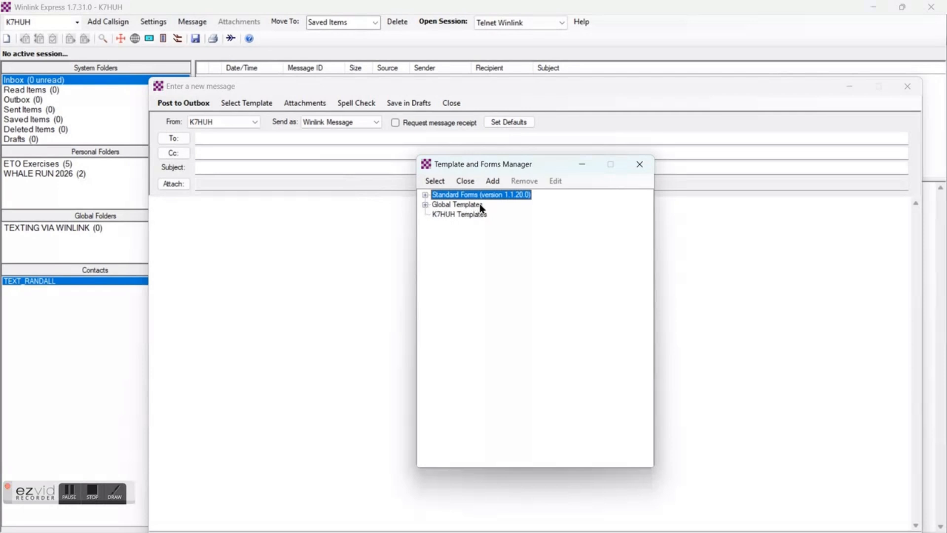
{"action": "left_click", "coordinate": [425, 205]}
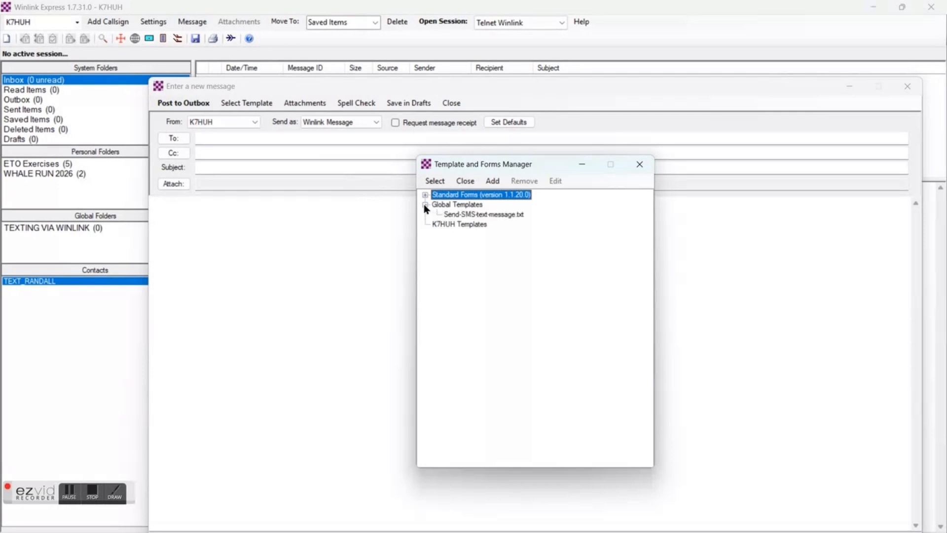
{"action": "double_click", "coordinate": [497, 215]}
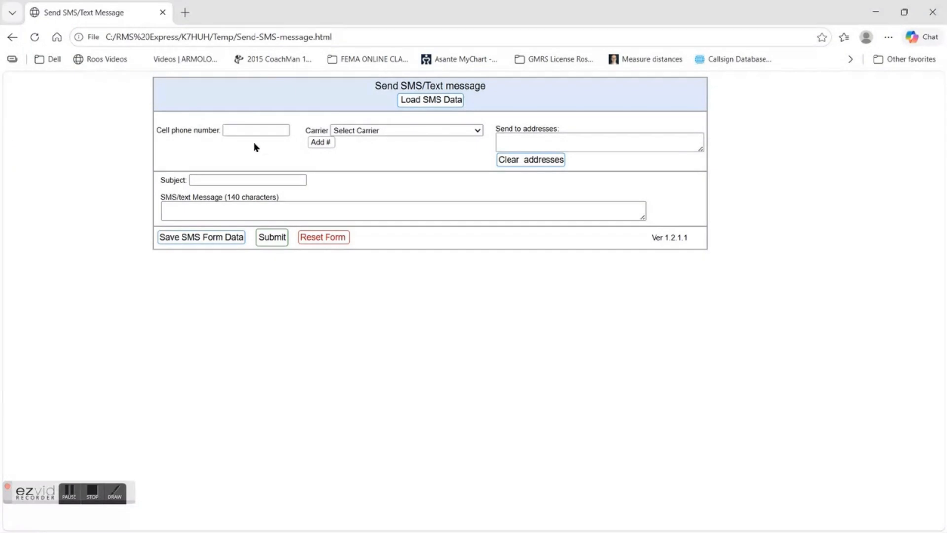
Enter the recipient's cell phone number with the Verizon (SMS) carrier and add it to the send-to addresses
{"action": "left_click", "coordinate": [230, 127]}
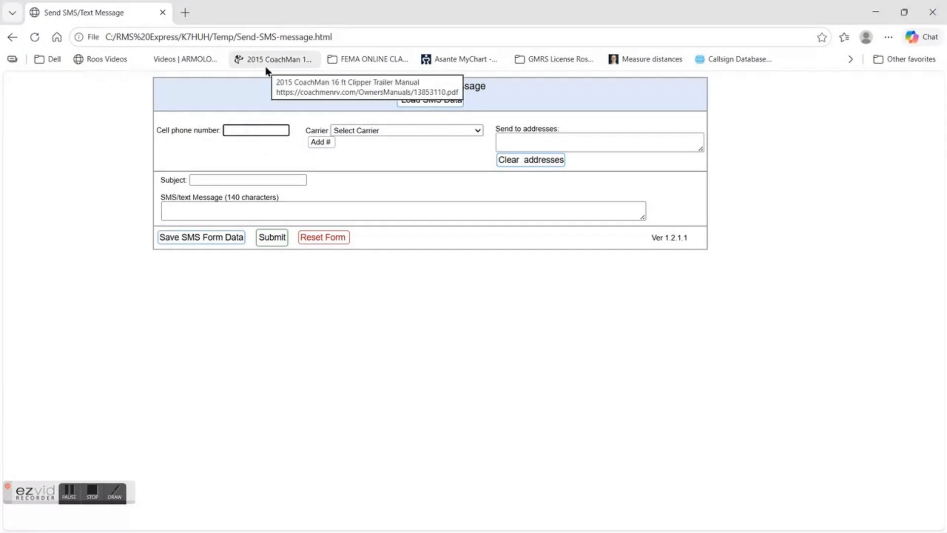
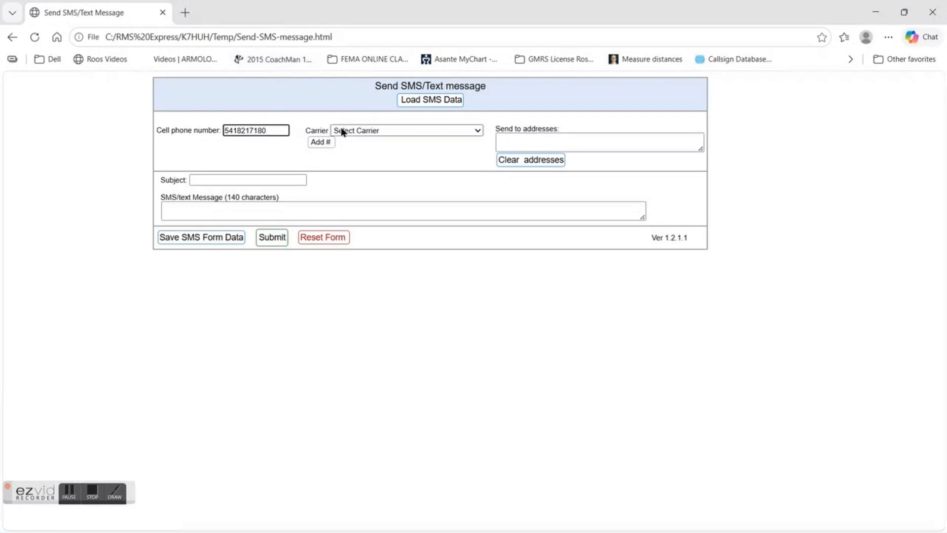
{"action": "left_click", "coordinate": [478, 131]}
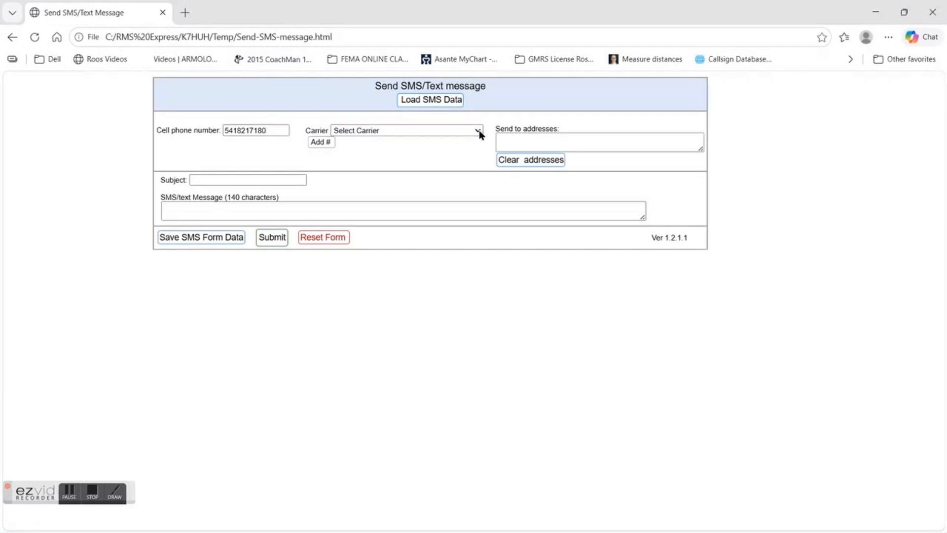
{"action": "scroll", "coordinate": [453, 175], "scroll_direction": "down", "scroll_amount": 4}
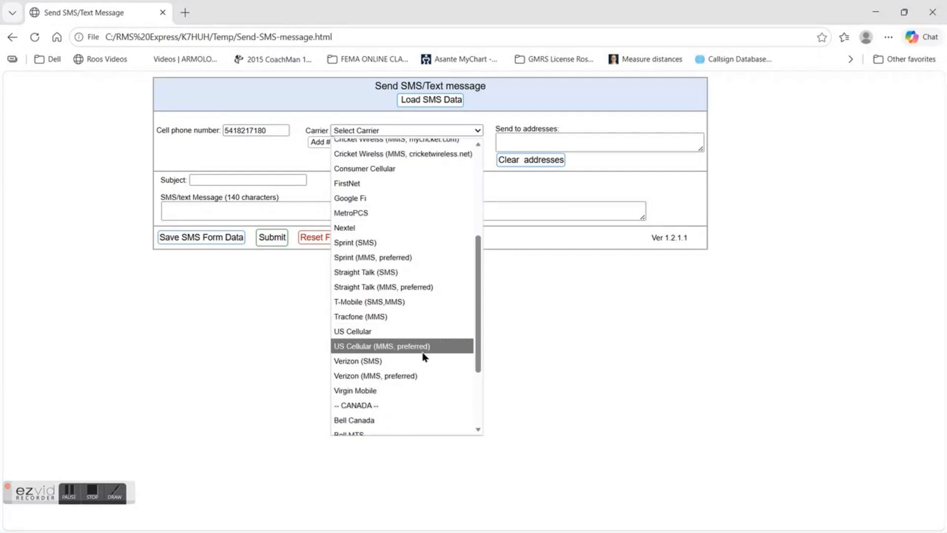
{"action": "left_click", "coordinate": [419, 364]}
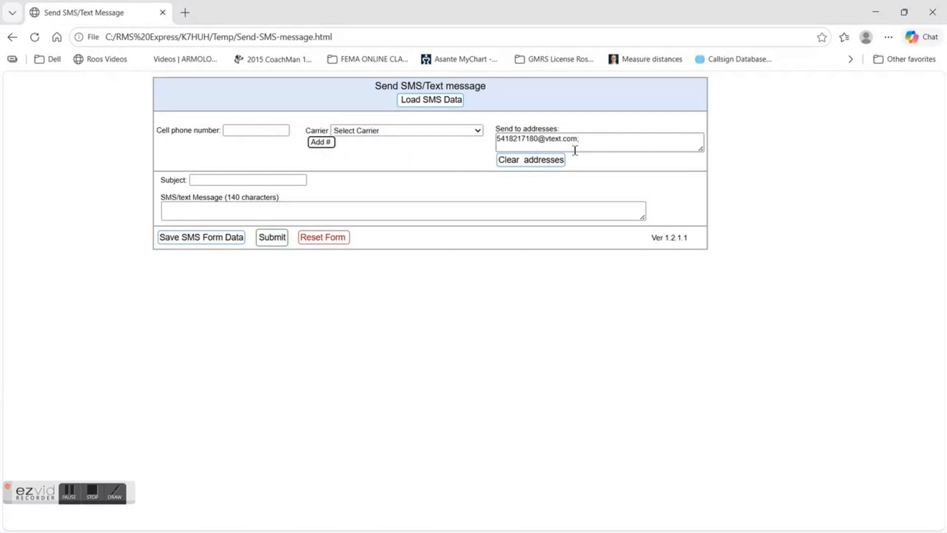
Fill in the subject "THIS IS AN EXERCISE" and the SMS message text "IT WORKS!!!"
{"action": "left_click", "coordinate": [188, 210]}
{"action": "left_click", "coordinate": [199, 179]}
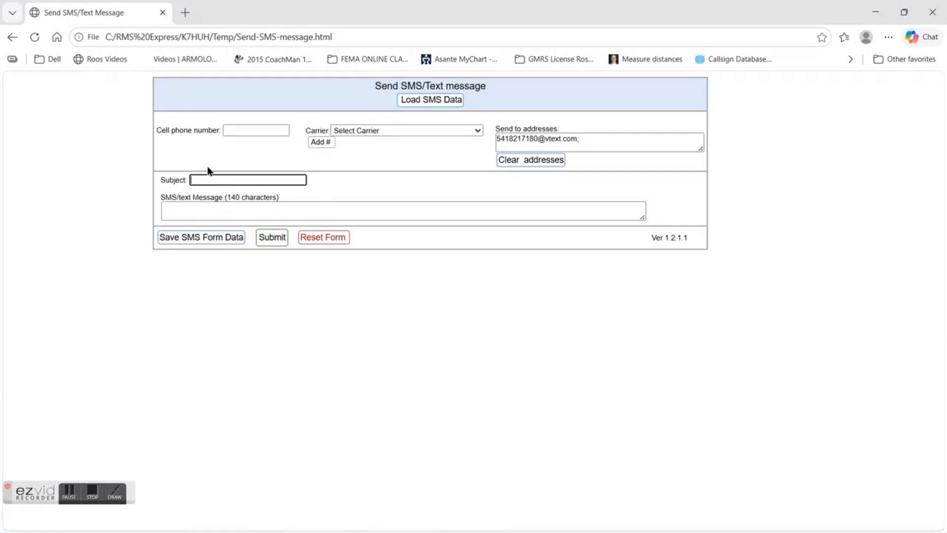
{"action": "type", "text": "THIS IS AN EXERCISE"}
{"action": "left_click", "coordinate": [198, 210]}
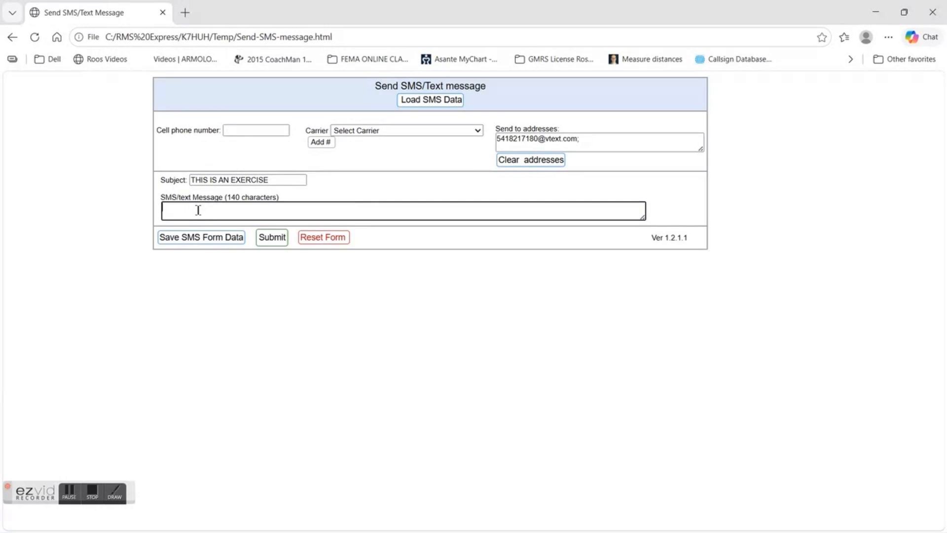
{"action": "type", "text": "IT WORKS!!!"}
Submit the SMS form, confirm the submission, and post the resulting Winlink message to the Outbox
{"action": "left_click", "coordinate": [272, 238]}
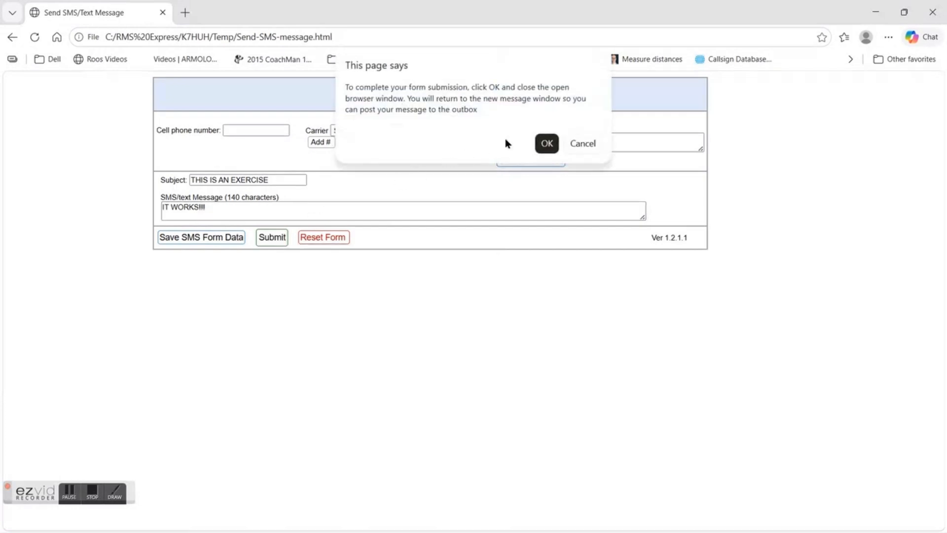
{"action": "left_click", "coordinate": [546, 143]}
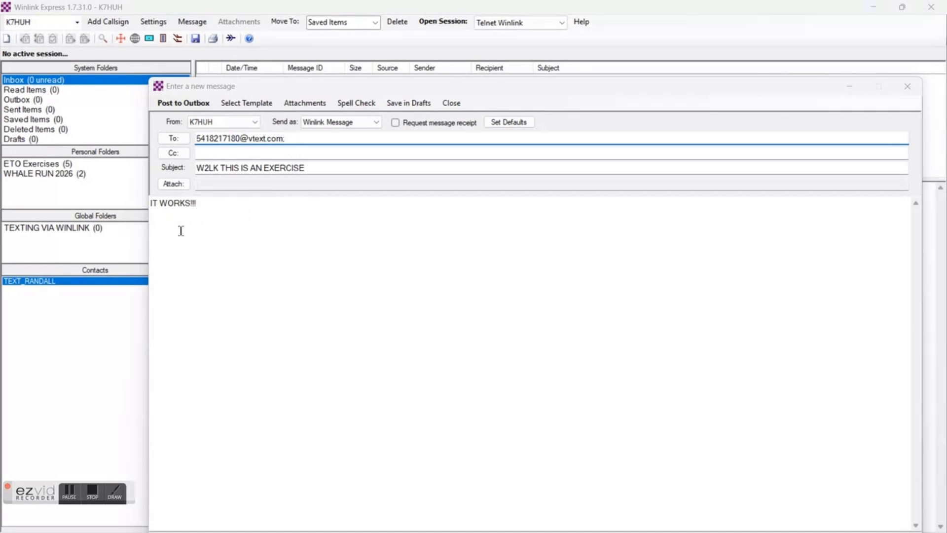
{"action": "left_click", "coordinate": [181, 105]}
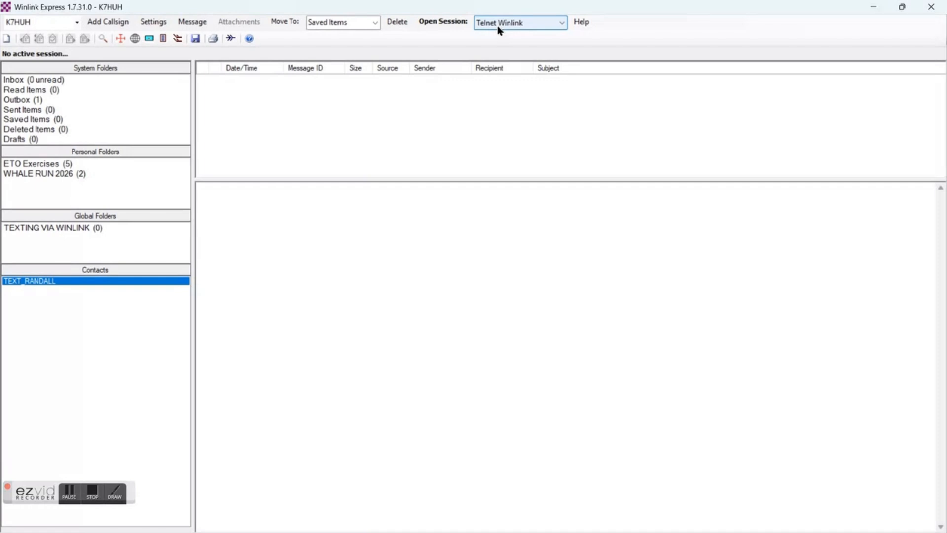
Send the Outbox message through a Telnet Winlink session and close the session window
{"action": "left_click", "coordinate": [452, 24]}
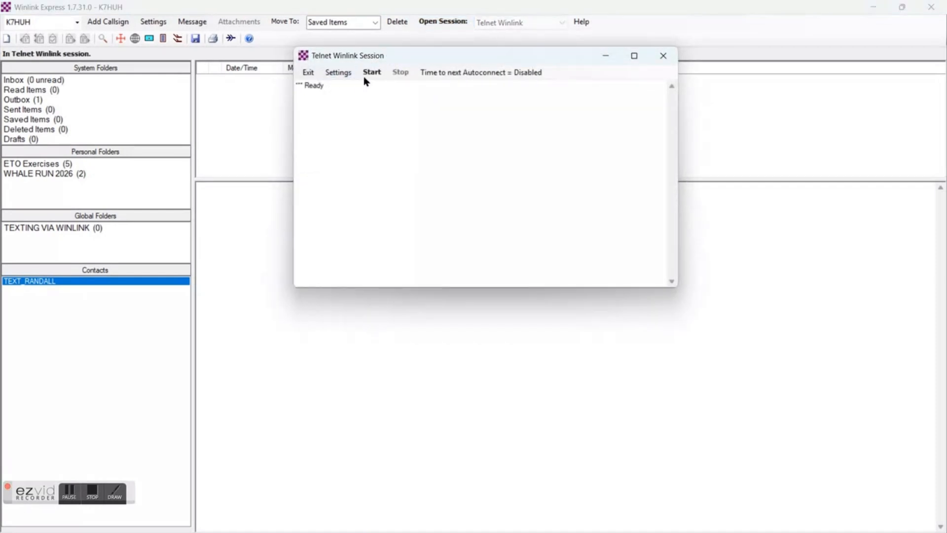
{"action": "left_click", "coordinate": [373, 73]}
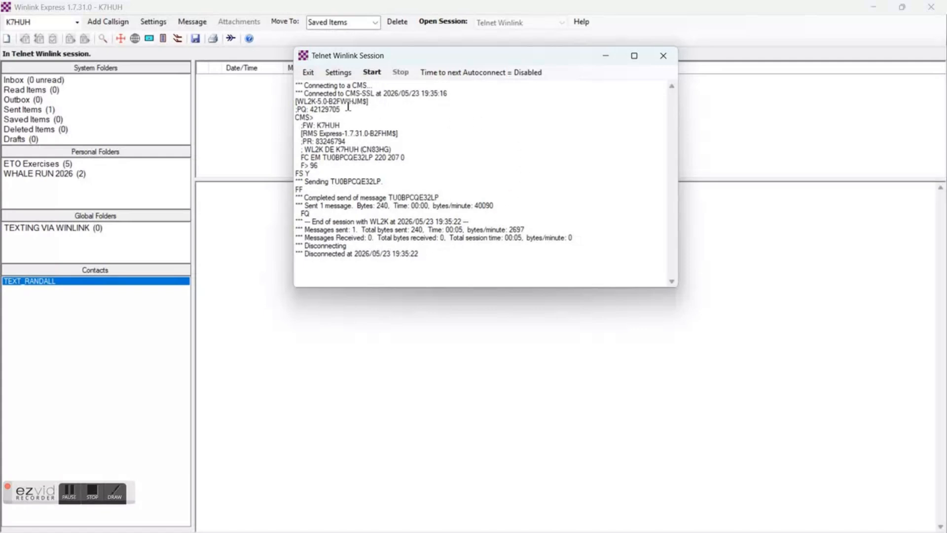
{"action": "left_click", "coordinate": [665, 55]}
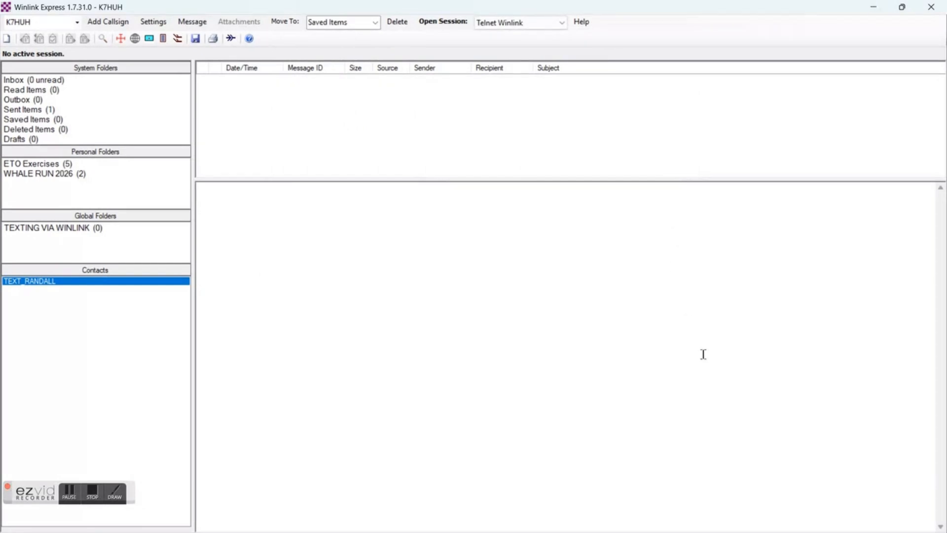